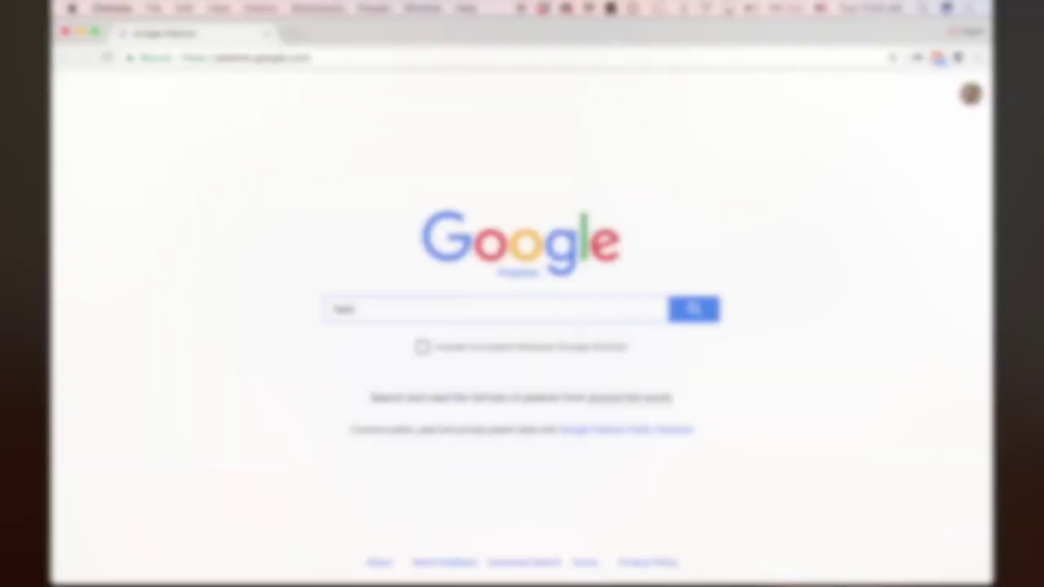
Step: Search Google Patents for 'handheld coffee press', returning about 1,249 results
type("dhel")
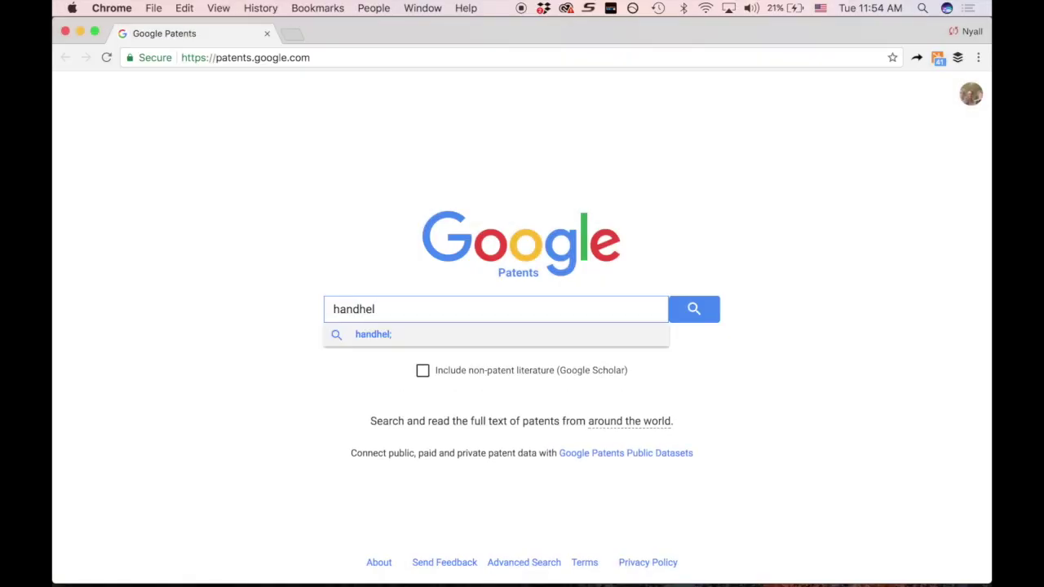
type("d coffee press")
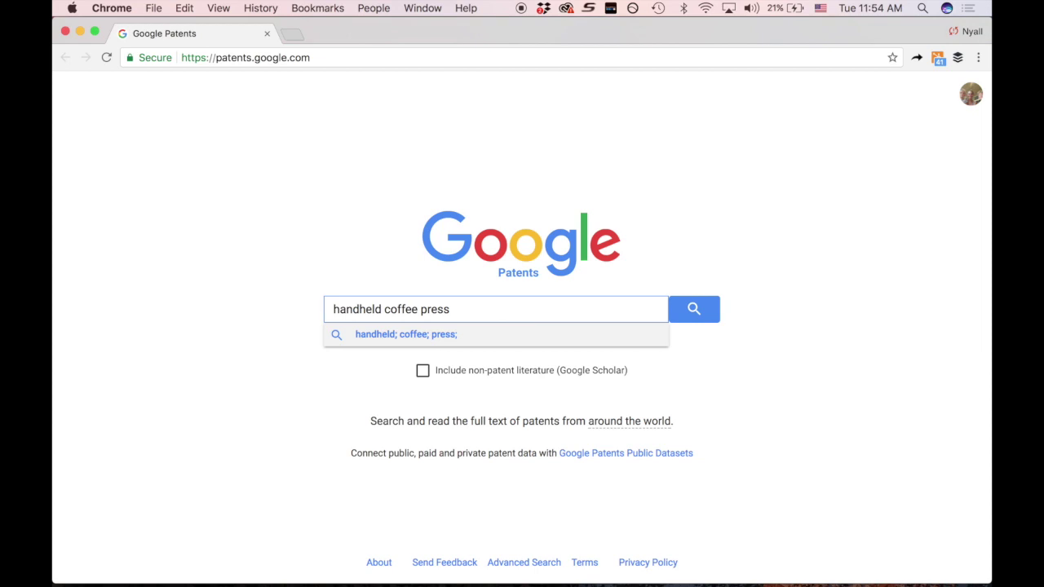
key("Return")
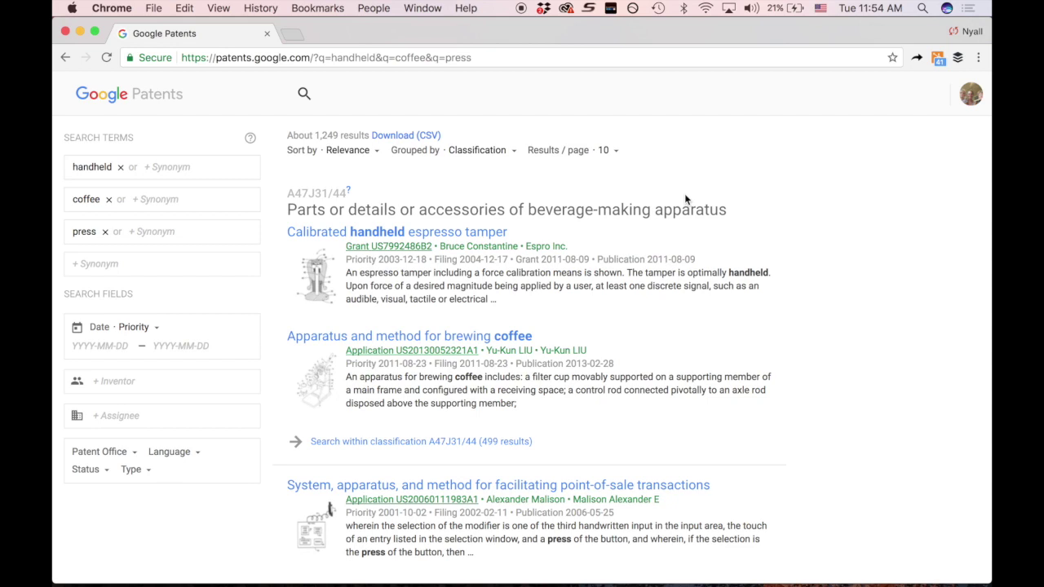
scroll(684, 196, "down", 2)
scroll(685, 196, "down", 1)
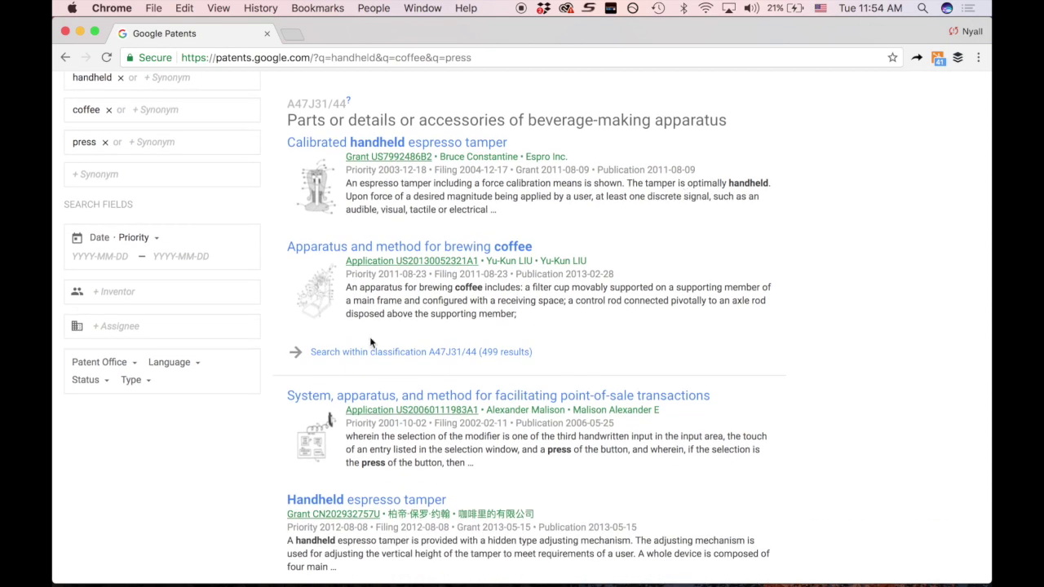
scroll(562, 305, "down", 5)
scroll(563, 305, "up", 5)
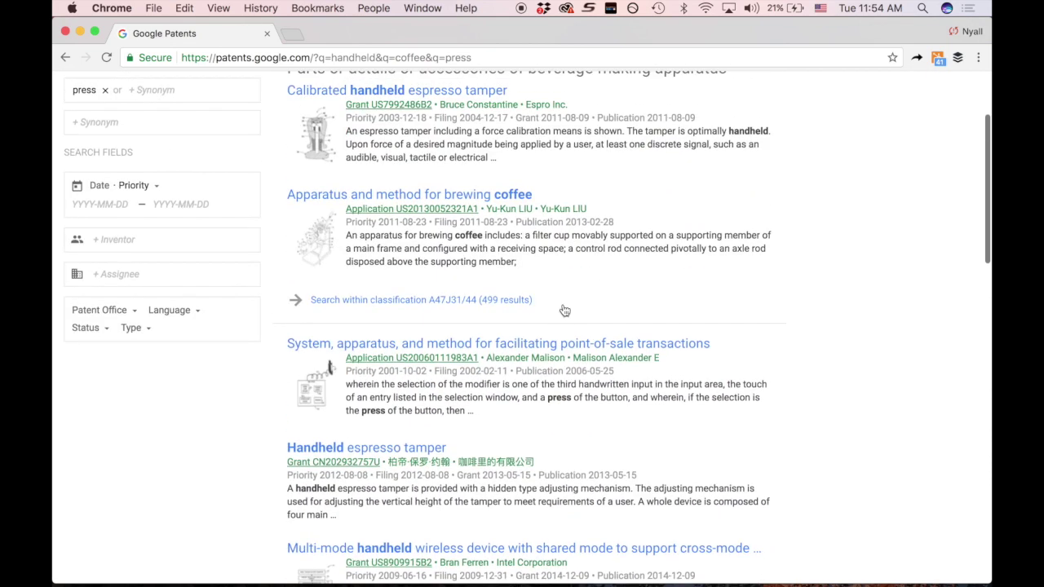
scroll(562, 308, "up", 1)
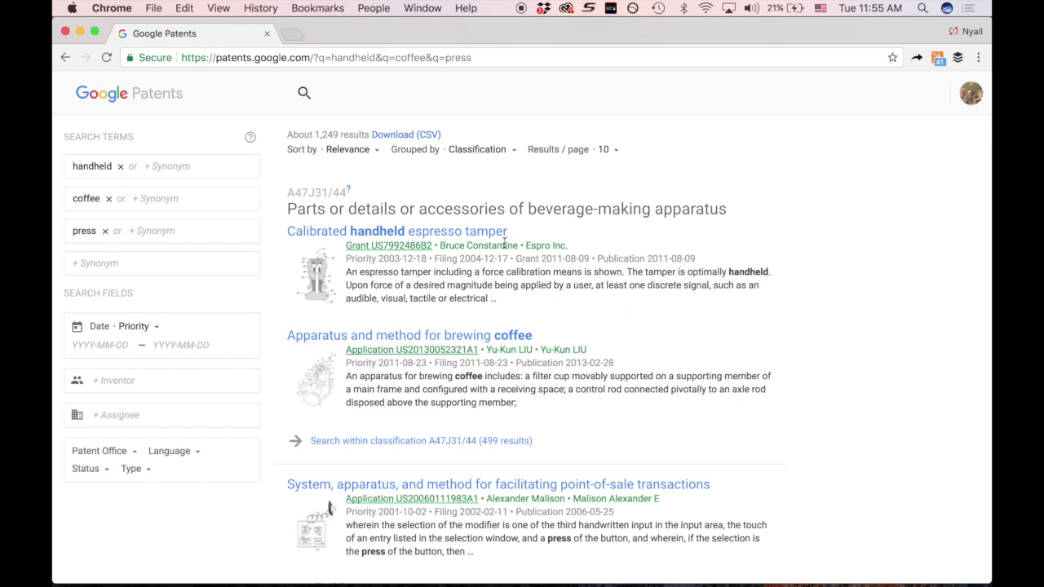
left_click(475, 234)
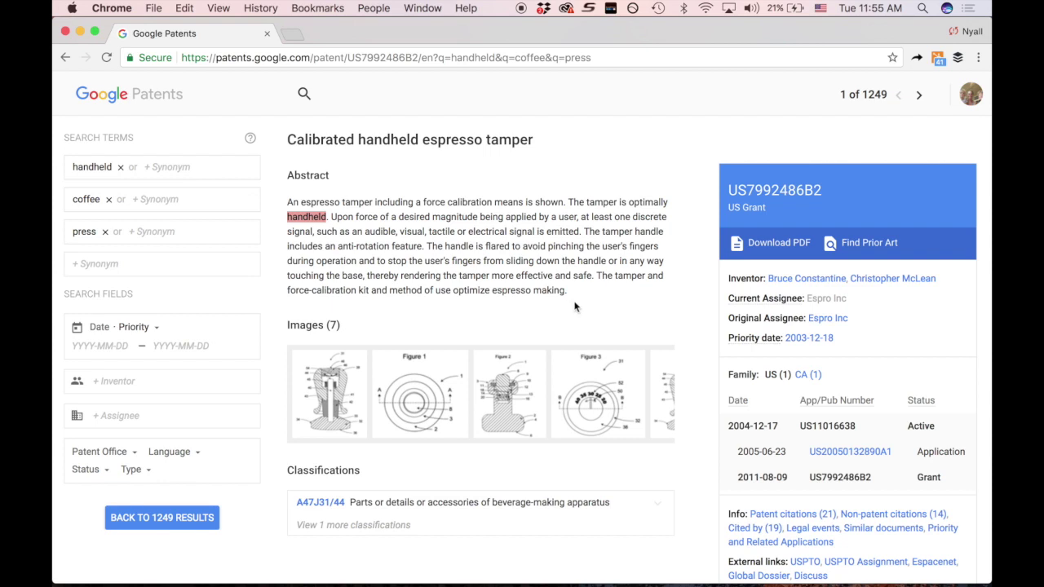
left_click_drag(568, 201, 622, 302)
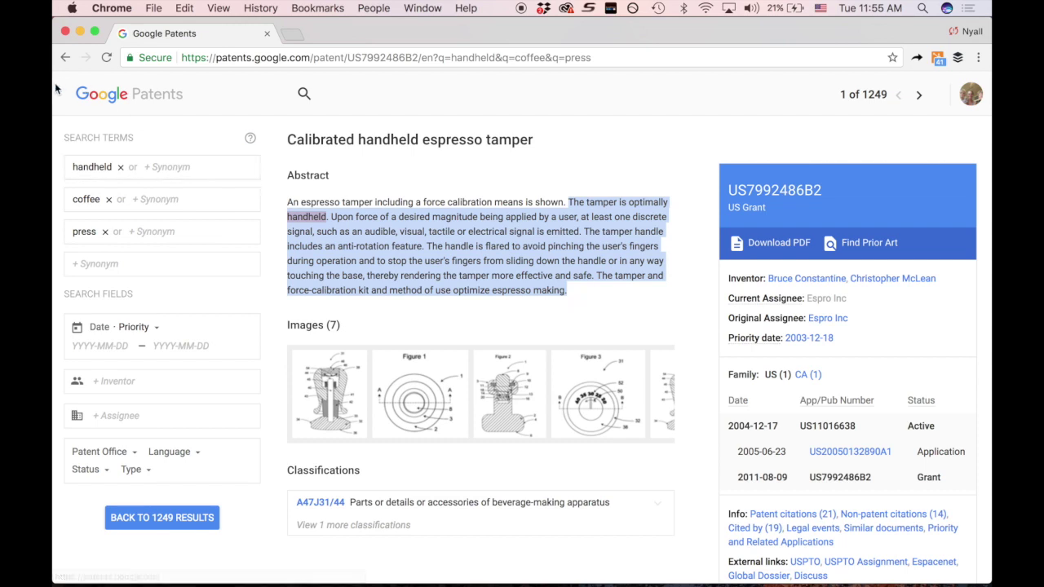
left_click(63, 57)
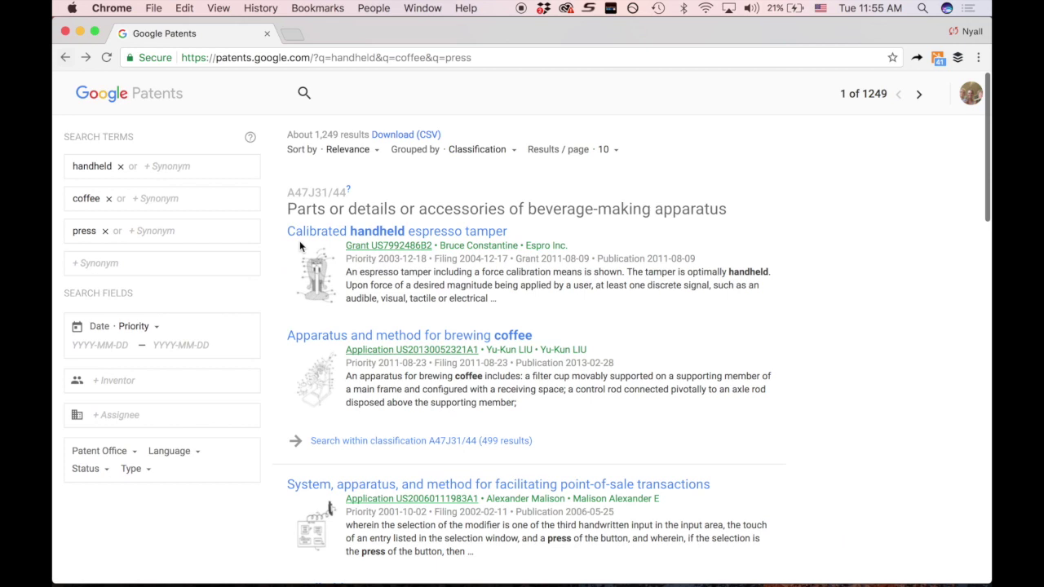
Step: Open the 'Apparatus and method for brewing coffee' patent and enlarge image 3, the FIG. 2 prior-art drawing
scroll(501, 305, "down", 1)
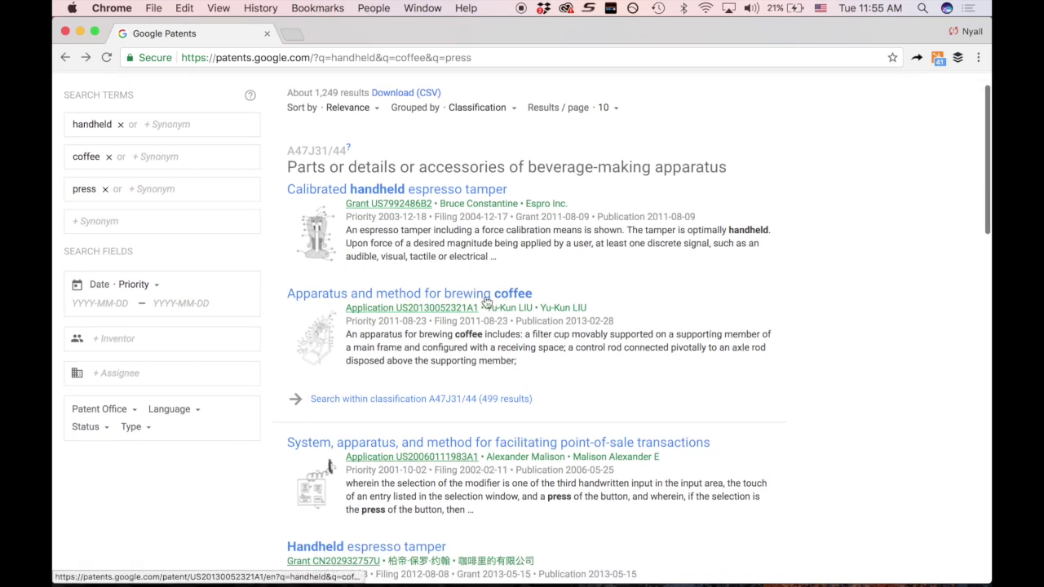
left_click(487, 303)
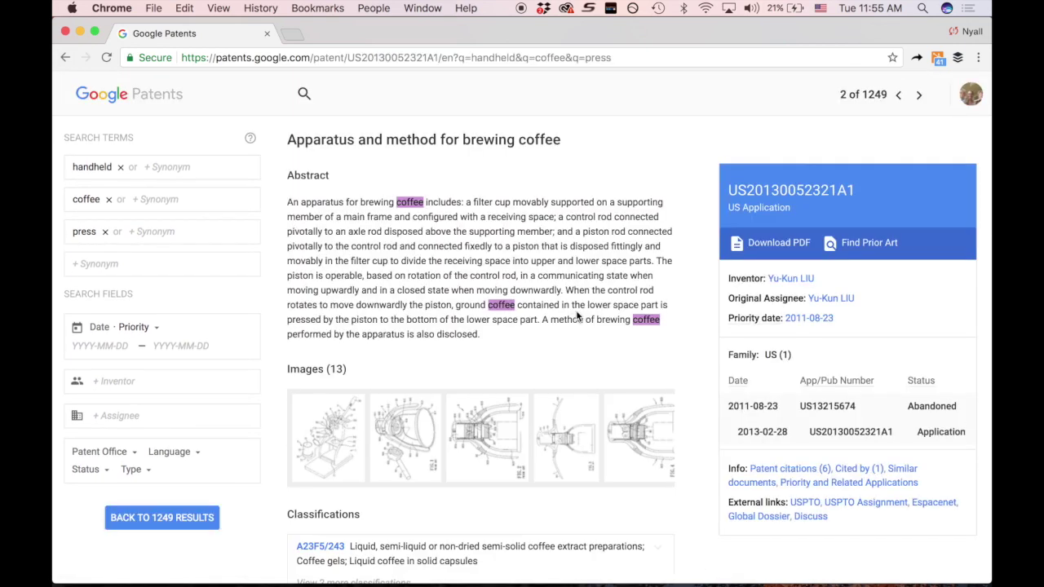
scroll(595, 321, "down", 1)
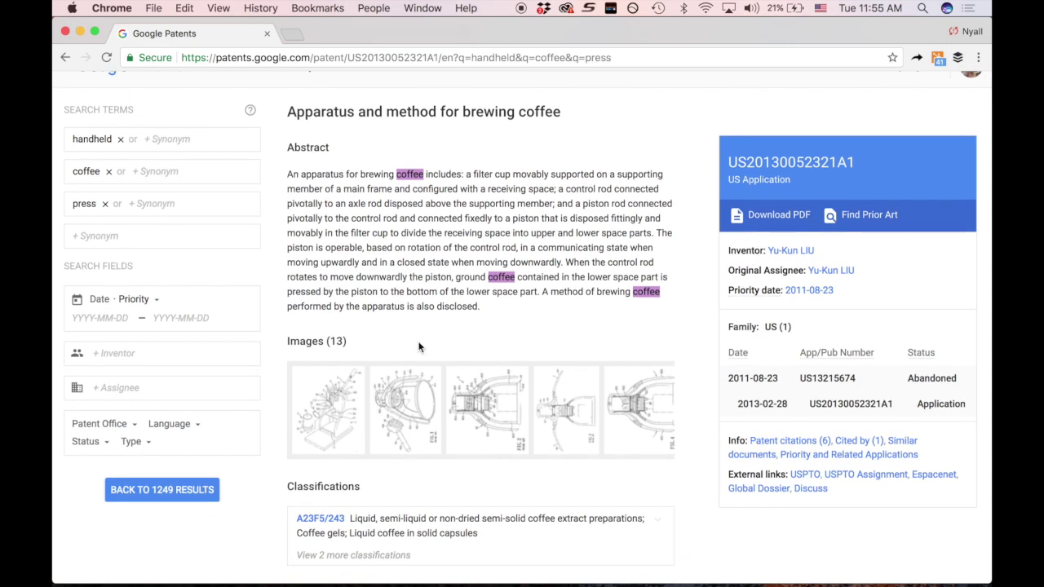
scroll(458, 365, "down", 10)
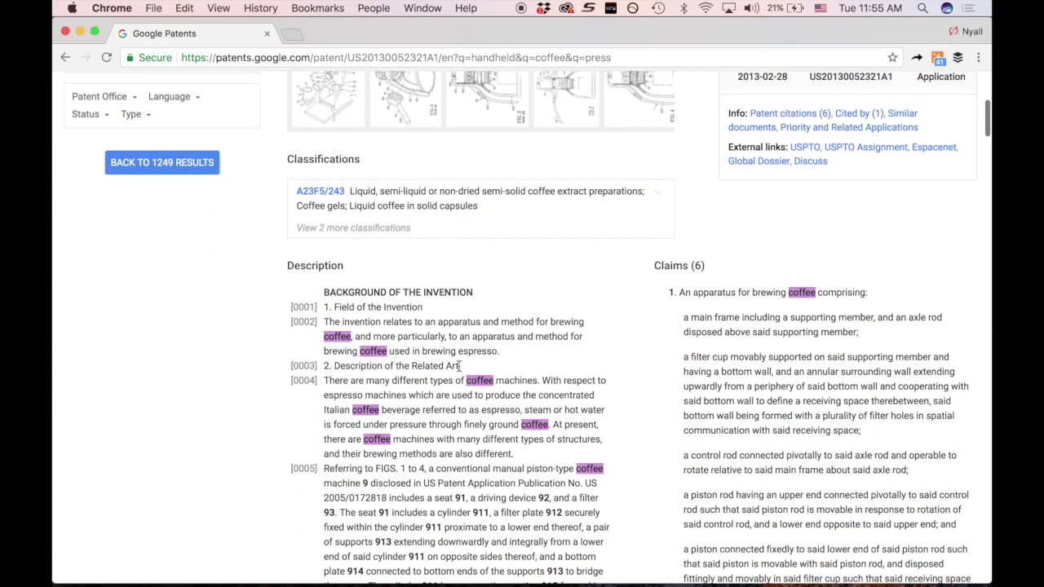
scroll(458, 366, "up", 3)
left_click(459, 221)
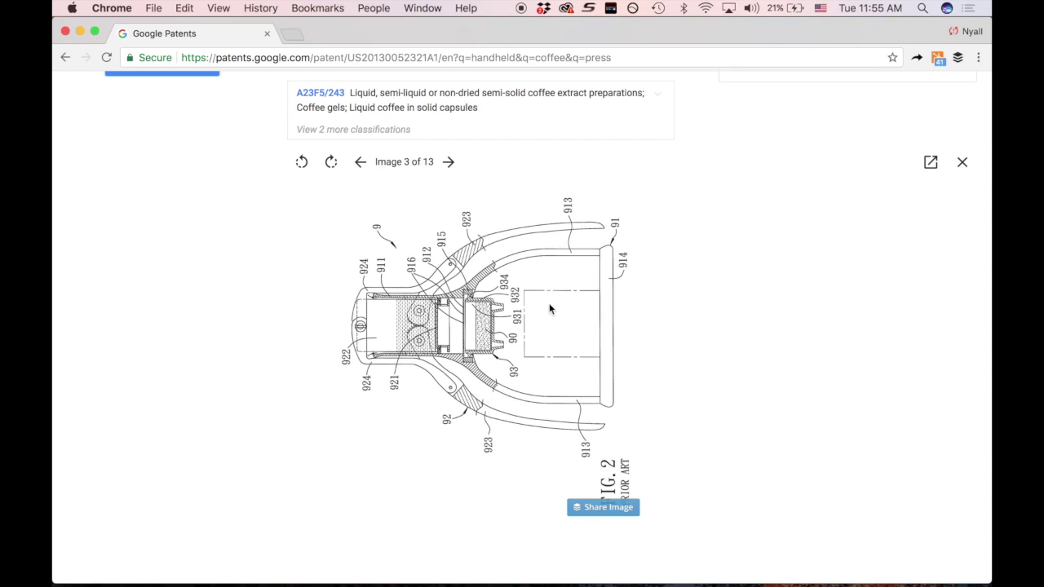
scroll(550, 308, "up", 5)
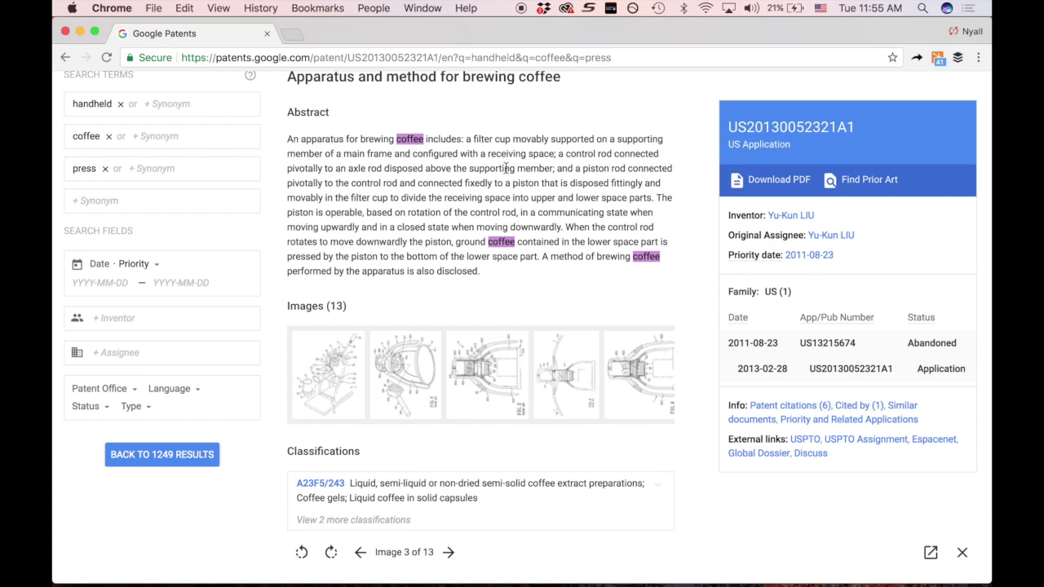
left_click_drag(465, 139, 650, 163)
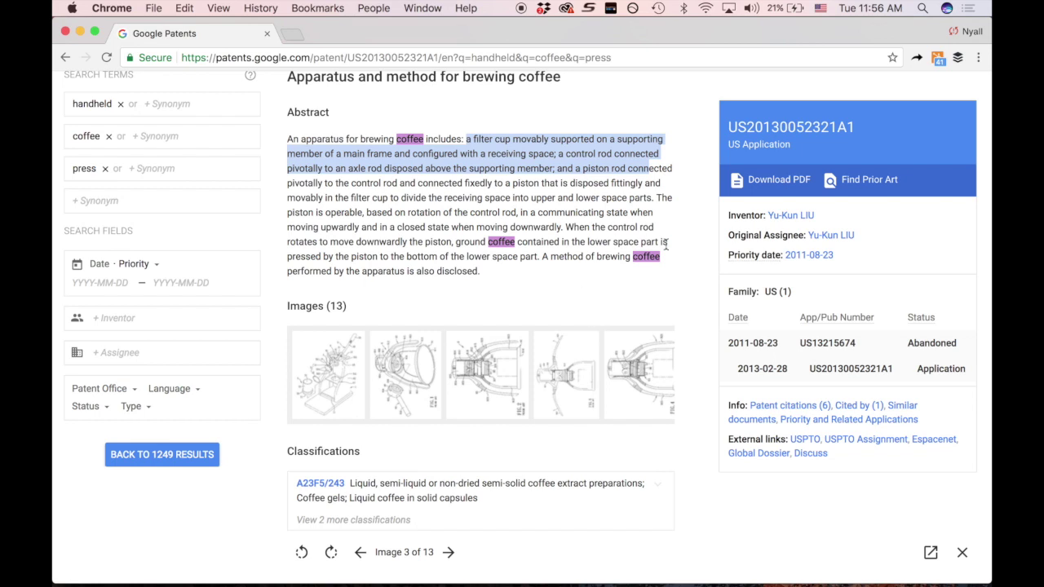
scroll(508, 260, "down", 2)
scroll(508, 228, "down", 4)
scroll(407, 351, "up", 5)
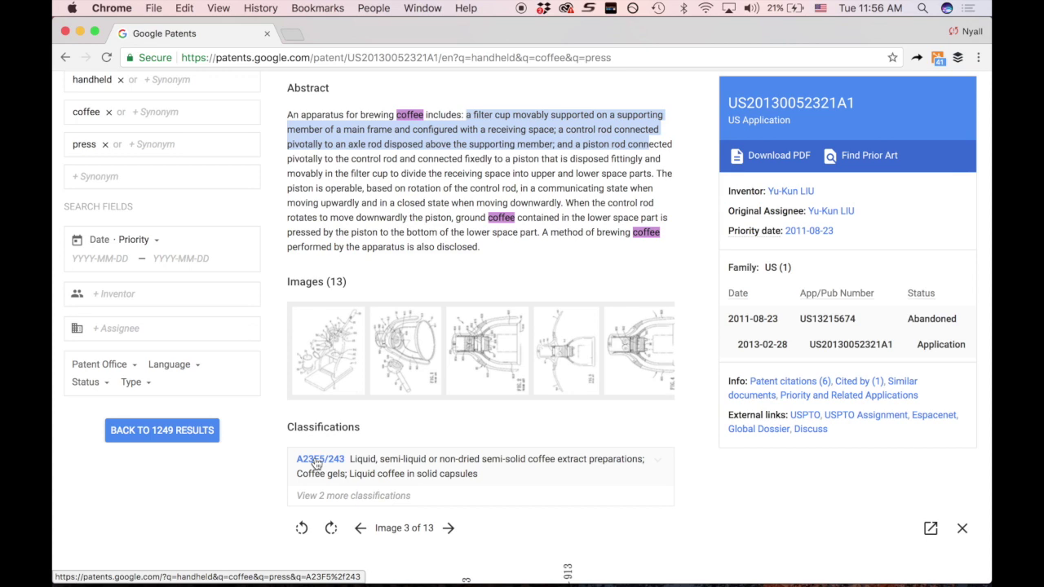
Step: Reveal the patent's extra classifications and add A47J31/005 to the search, leaving about 5 results
left_click(331, 496)
scroll(404, 376, "down", 2)
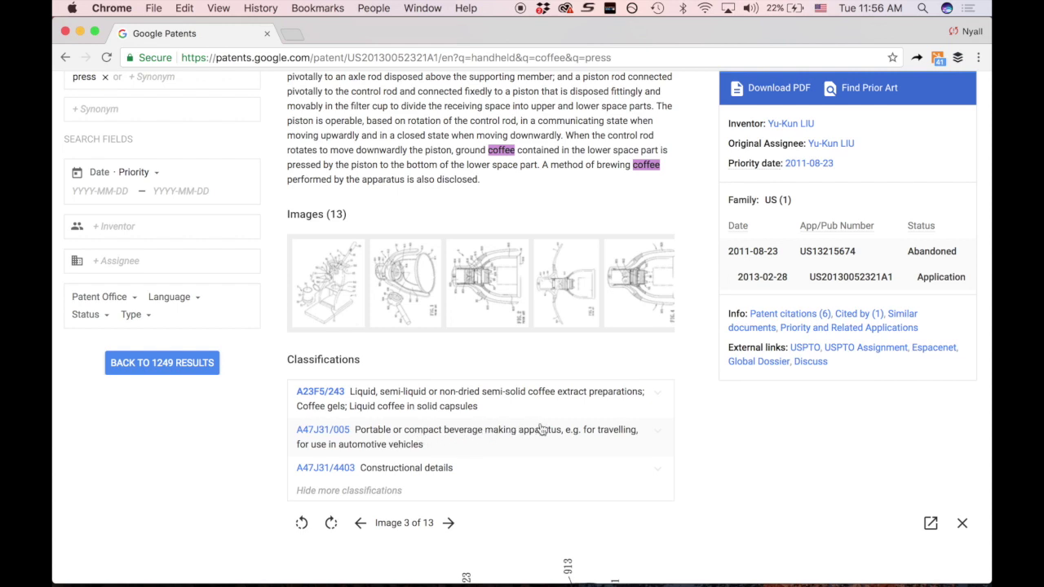
left_click(336, 432)
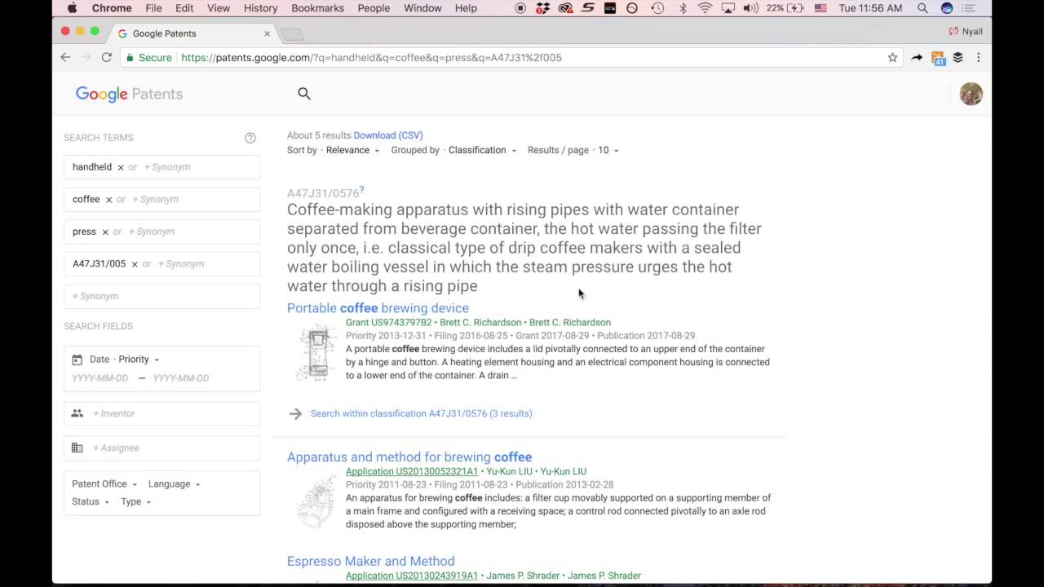
Step: Open 'Portable devices for preparing and transporting brewable beverages', result 5 of 5
scroll(579, 294, "down", 1)
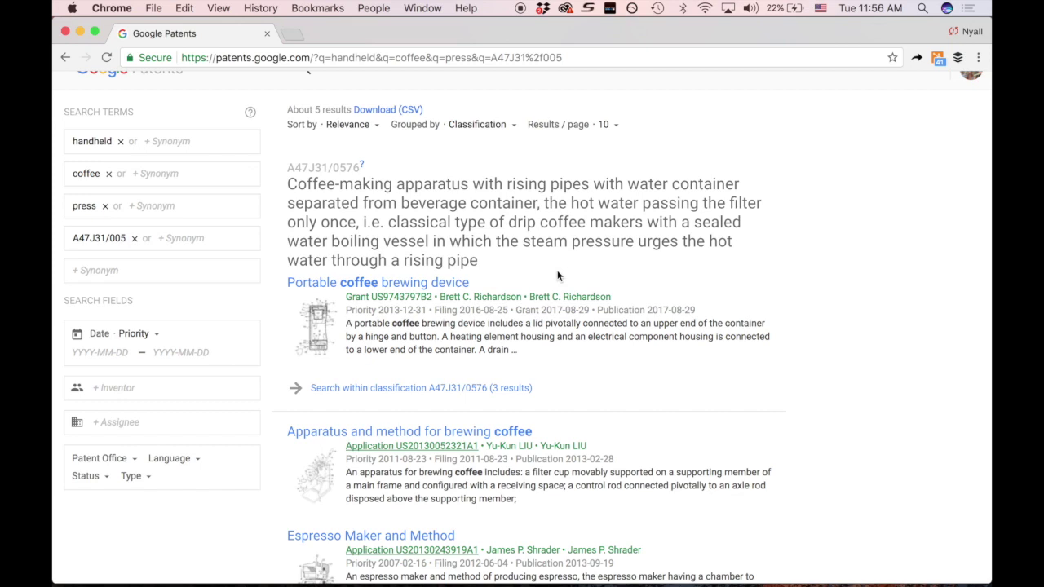
scroll(557, 273, "down", 3)
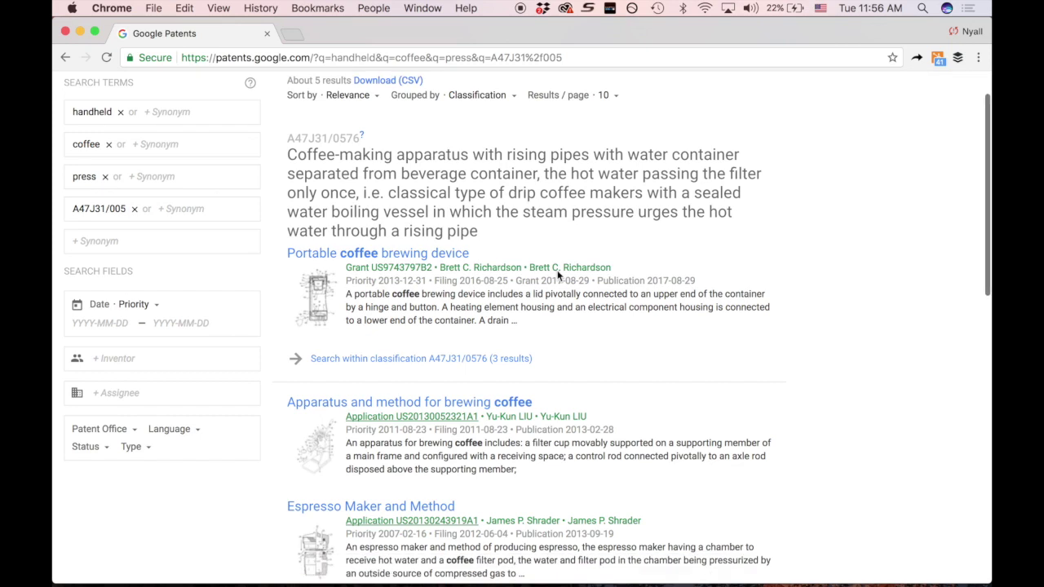
scroll(557, 271, "down", 2)
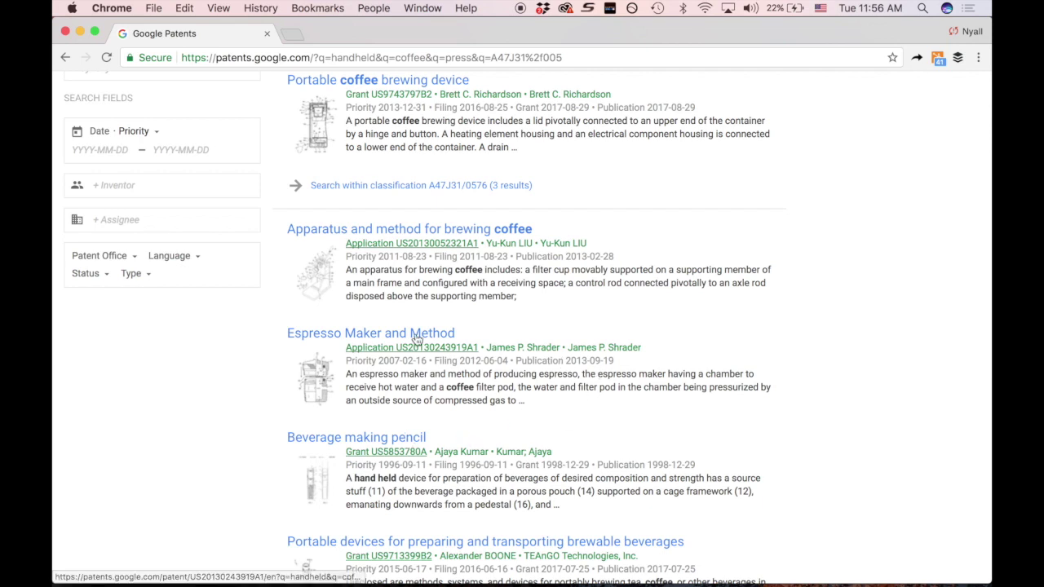
scroll(567, 325, "down", 2)
scroll(566, 325, "down", 1)
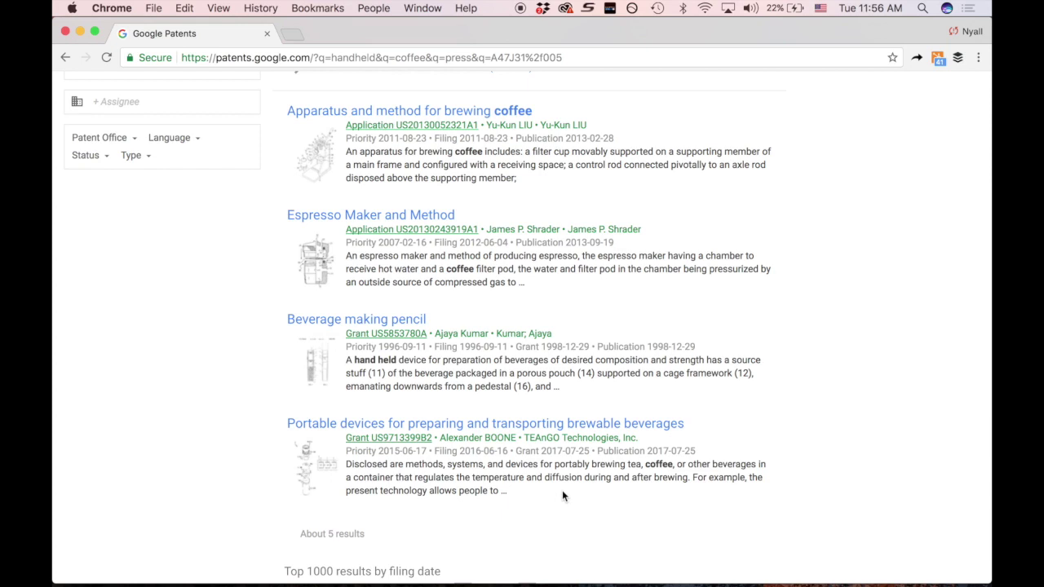
left_click(496, 423)
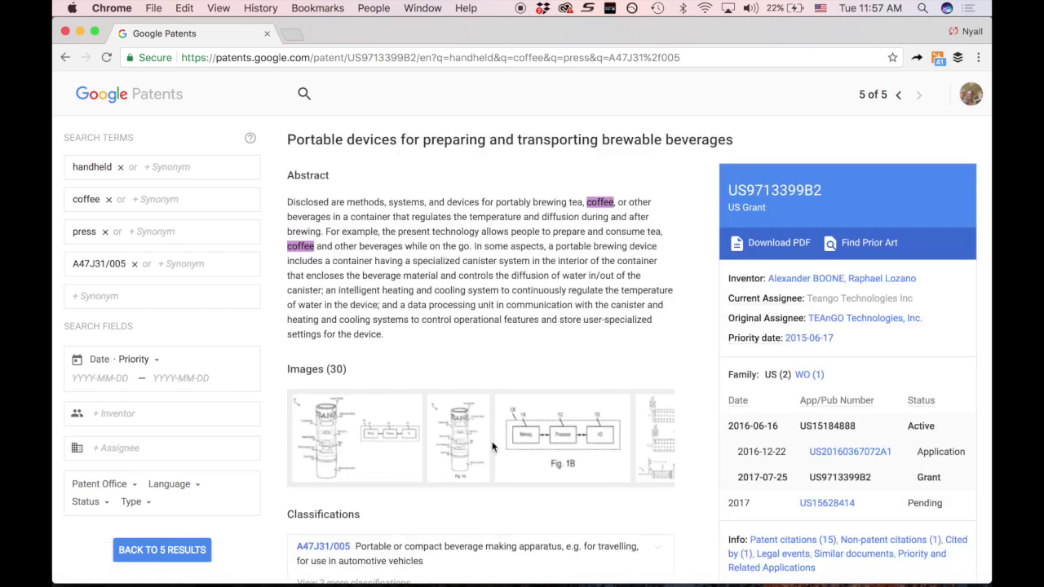
left_click(490, 444)
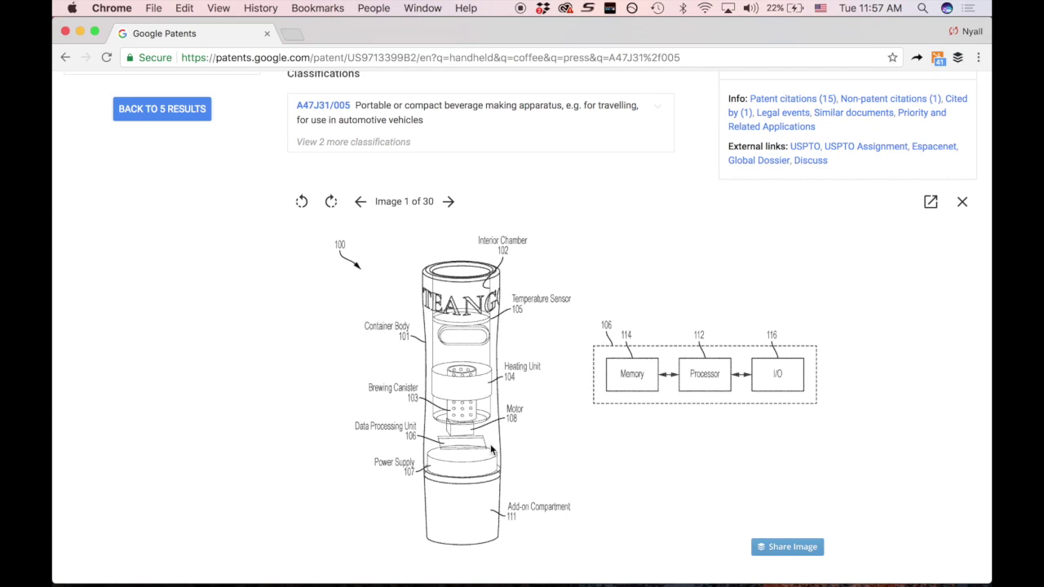
scroll(565, 489, "up", 5)
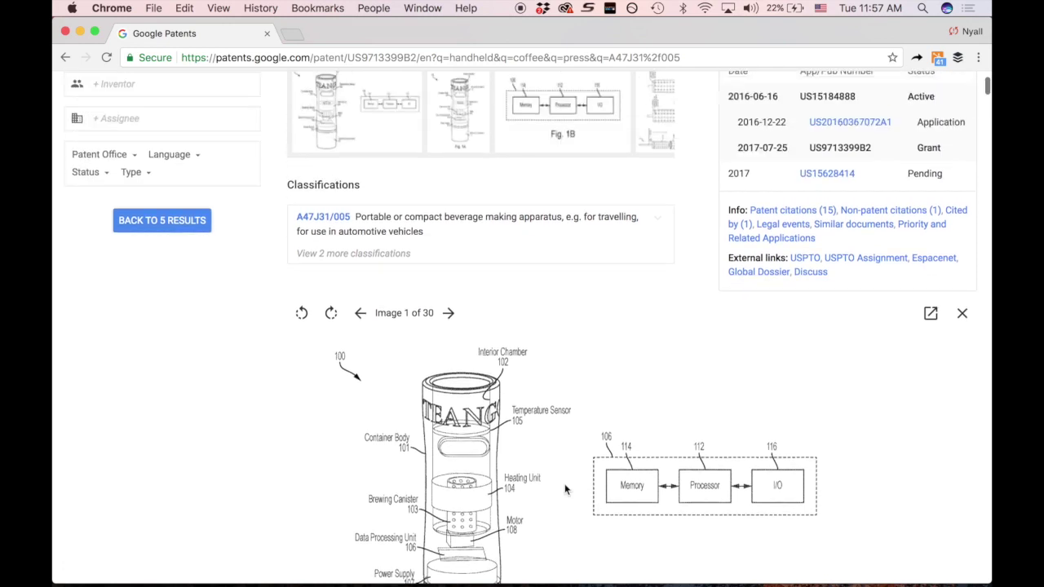
scroll(565, 490, "down", 5)
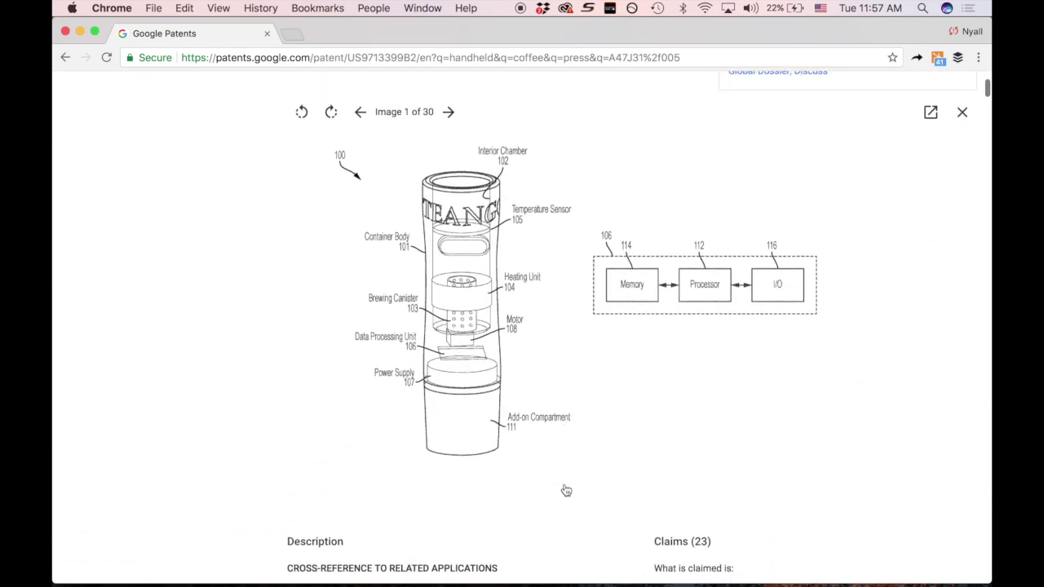
scroll(565, 489, "up", 1)
key("Escape")
scroll(564, 488, "down", 1)
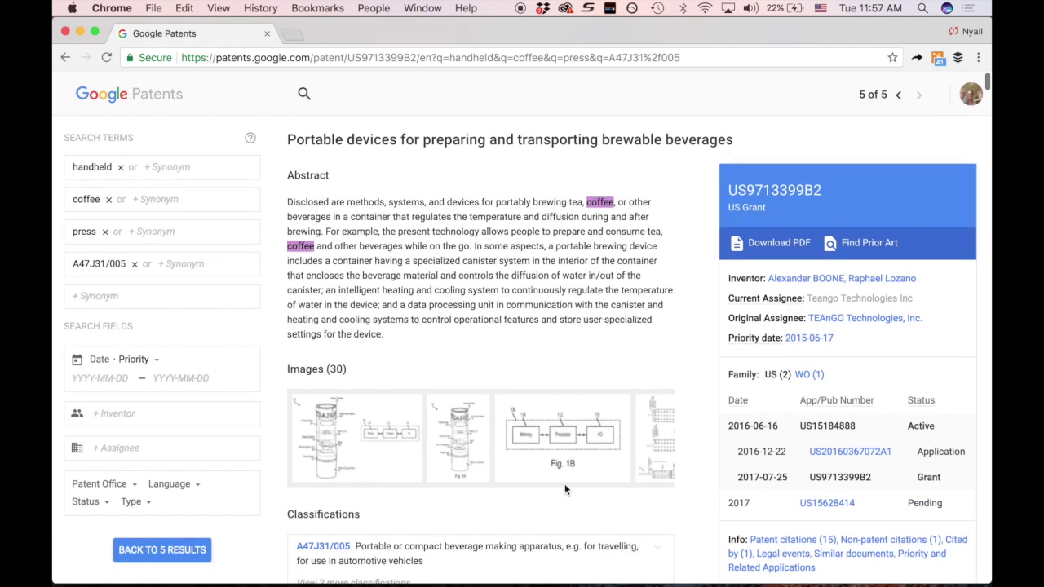
left_click_drag(288, 201, 399, 332)
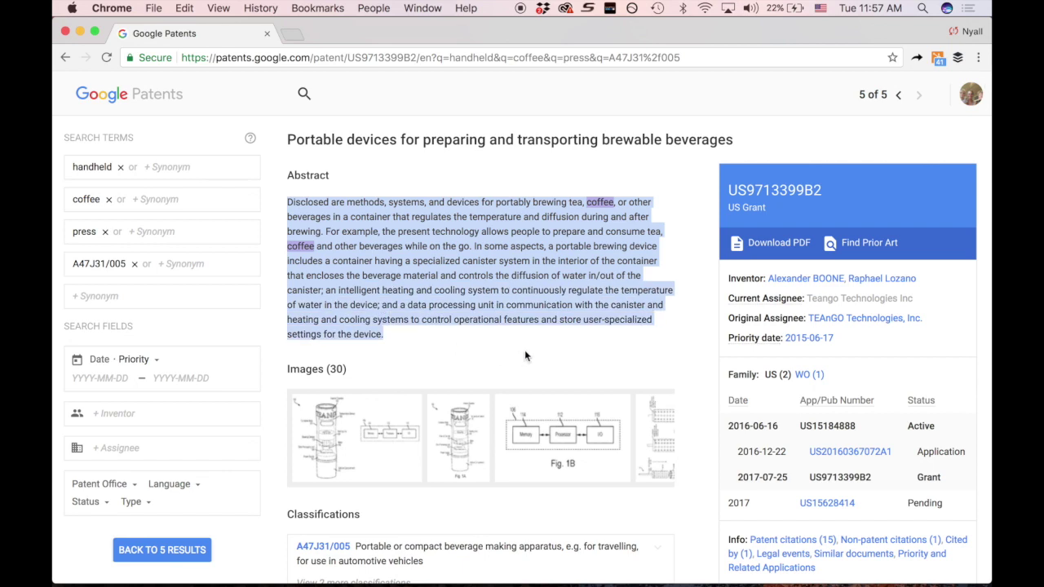